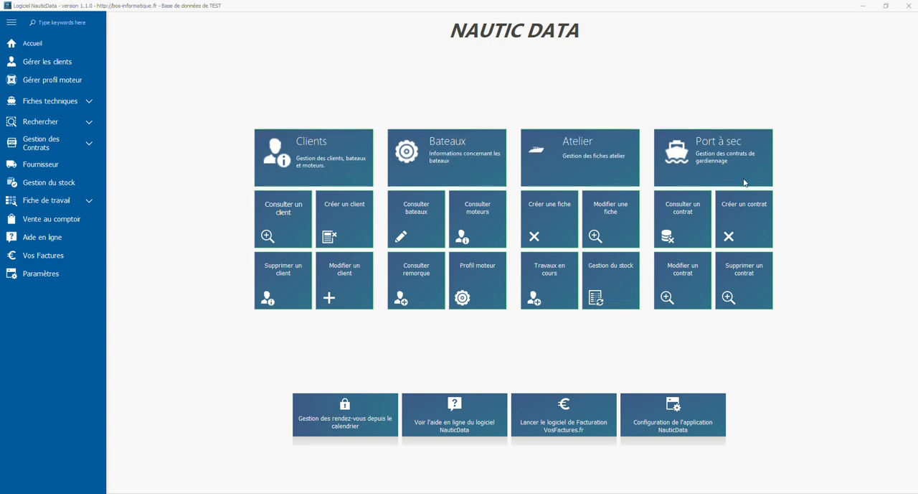
# Open the Gardiennage contract form and open its Contrat Gardiennage.docx template for editing.
pyautogui.click(87, 150)
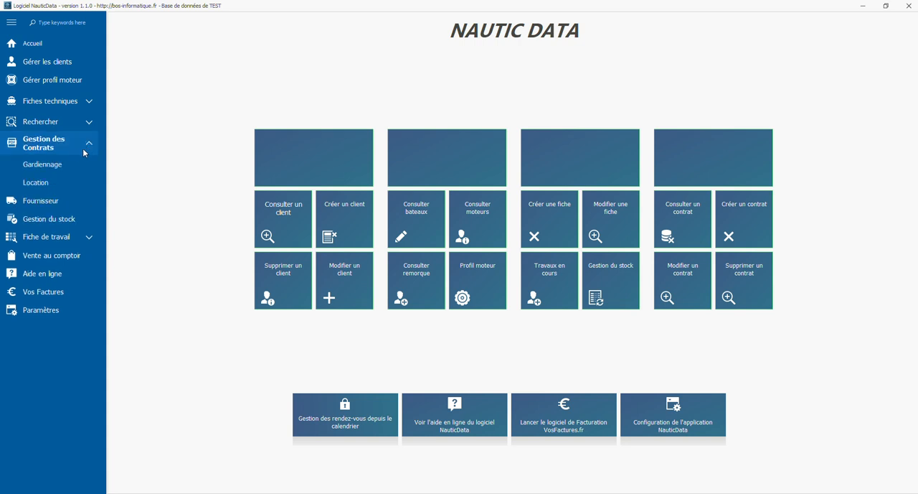
pyautogui.click(59, 165)
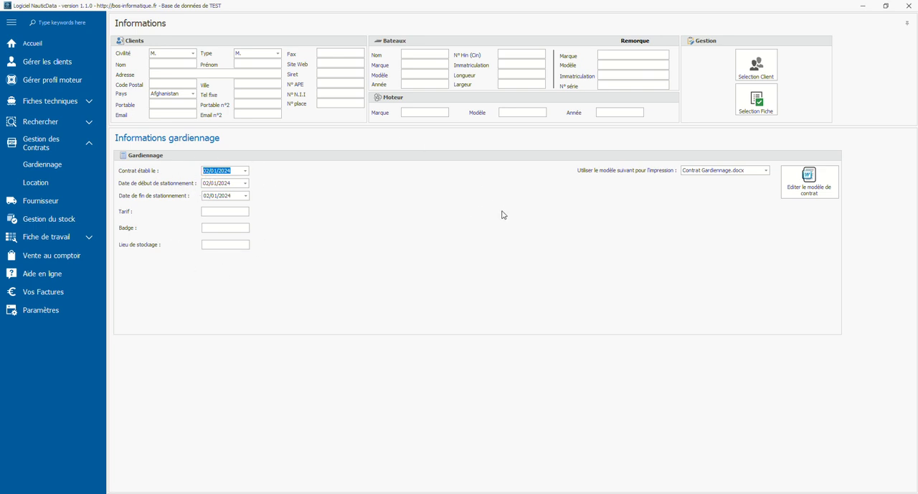
pyautogui.click(816, 191)
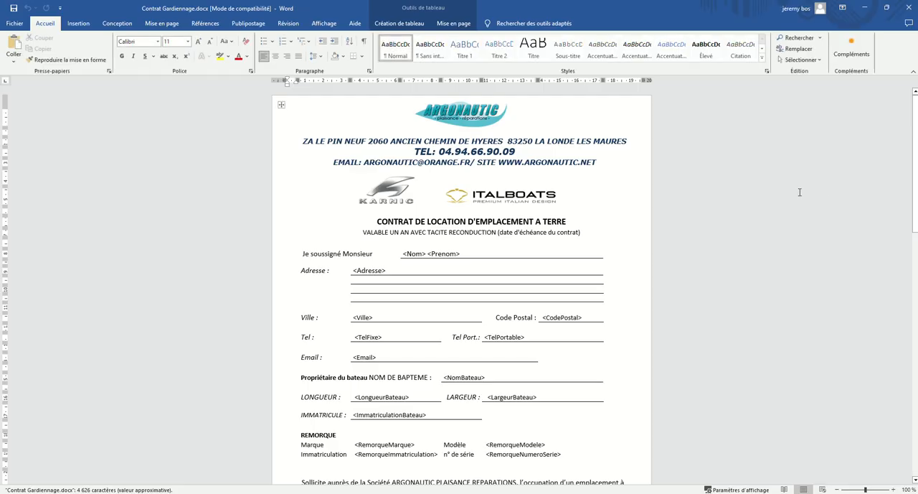
# Review the merge fields in the contract template, including <Nom>, and save and close the document.
pyautogui.scroll(-1, 480, 164)
pyautogui.scroll(-2, 480, 164)
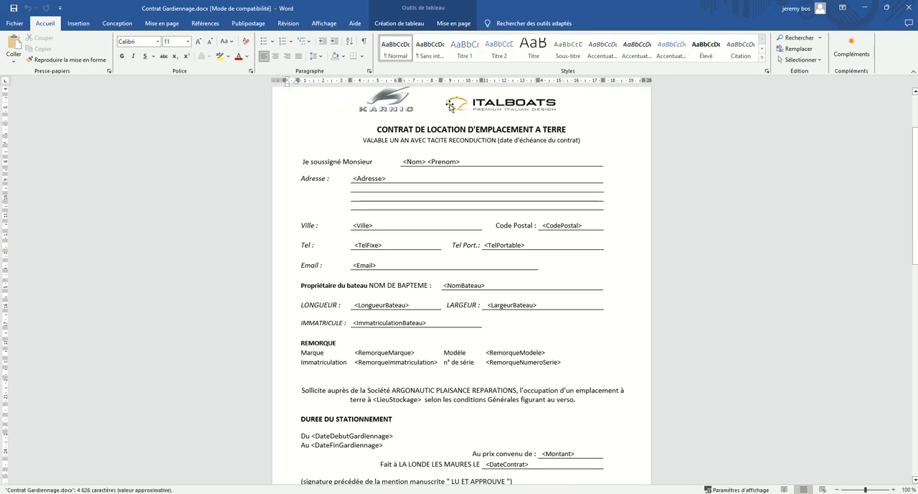
pyautogui.scroll(-1, 473, 161)
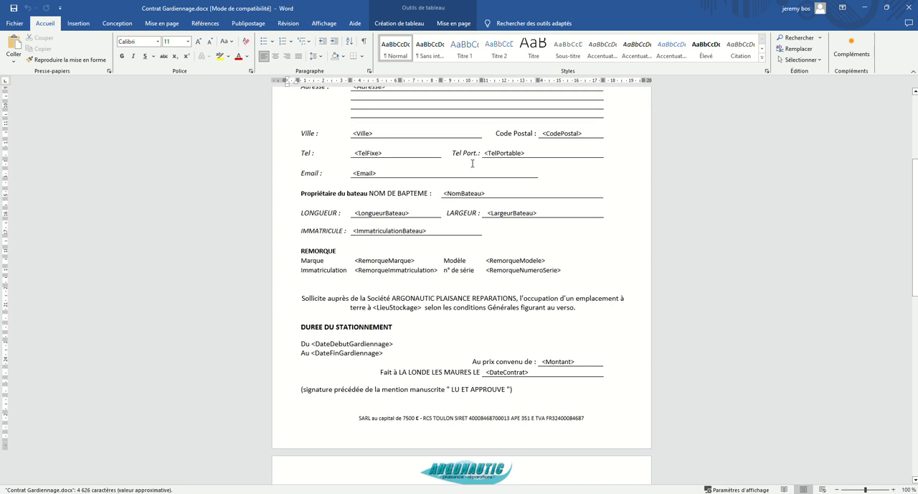
pyautogui.scroll(2, 472, 162)
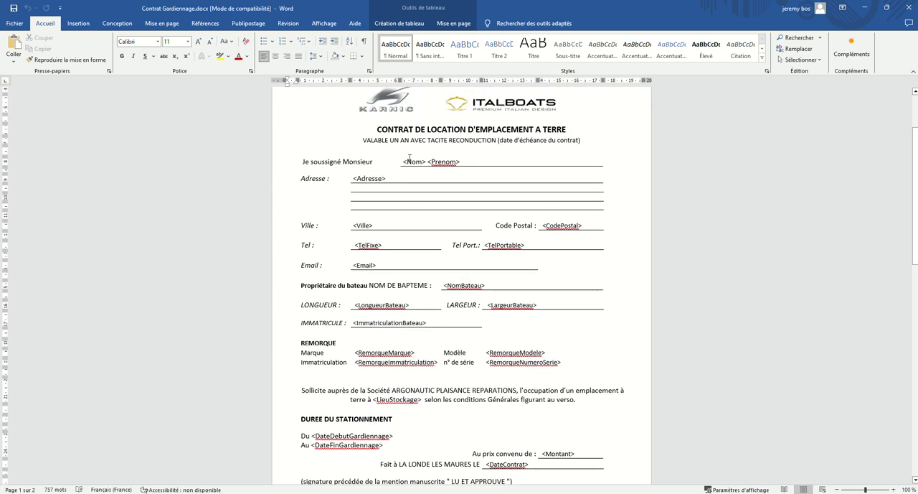
pyautogui.moveTo(403, 161); pyautogui.dragTo(427, 162)
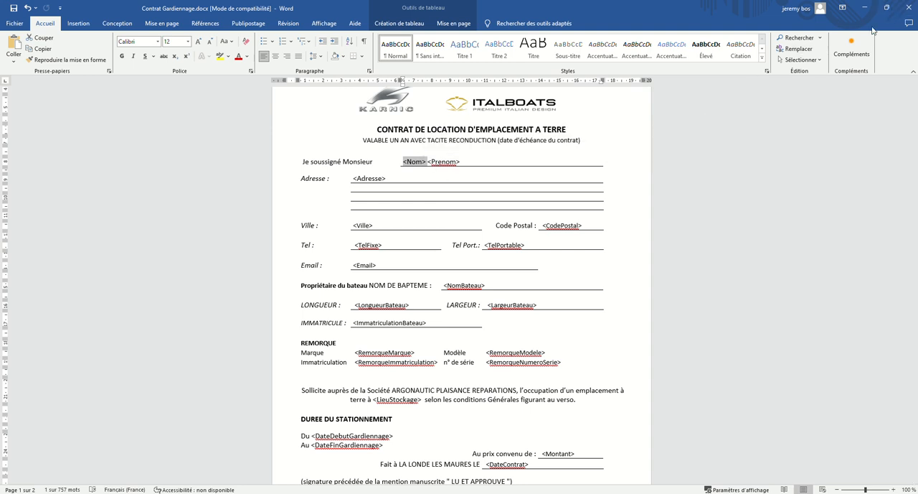
pyautogui.scroll(-1, 509, 201)
pyautogui.scroll(-2, 509, 201)
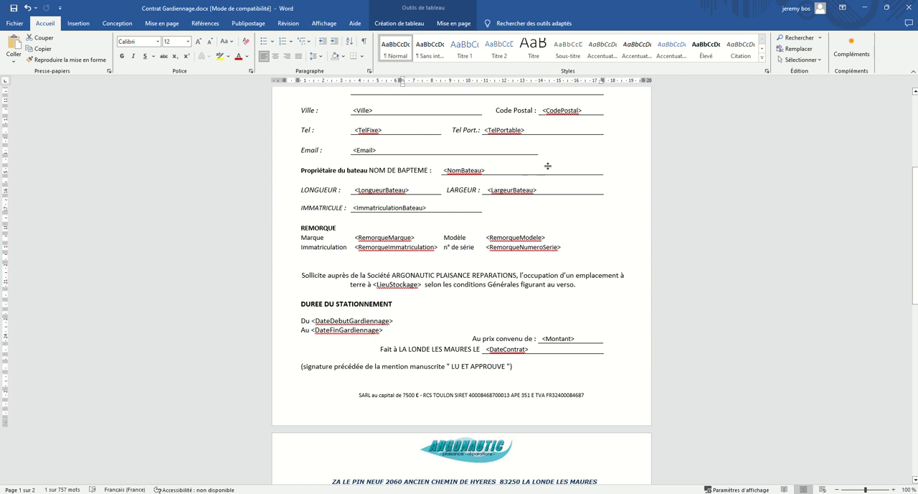
pyautogui.click(14, 7)
pyautogui.click(909, 7)
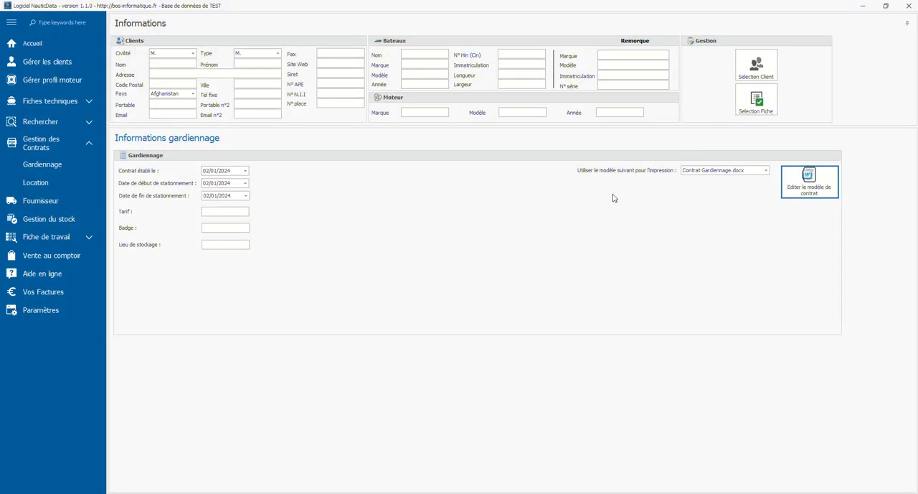
# Search for the client by last name and load the found client's data into the storage contract.
pyautogui.click(746, 72)
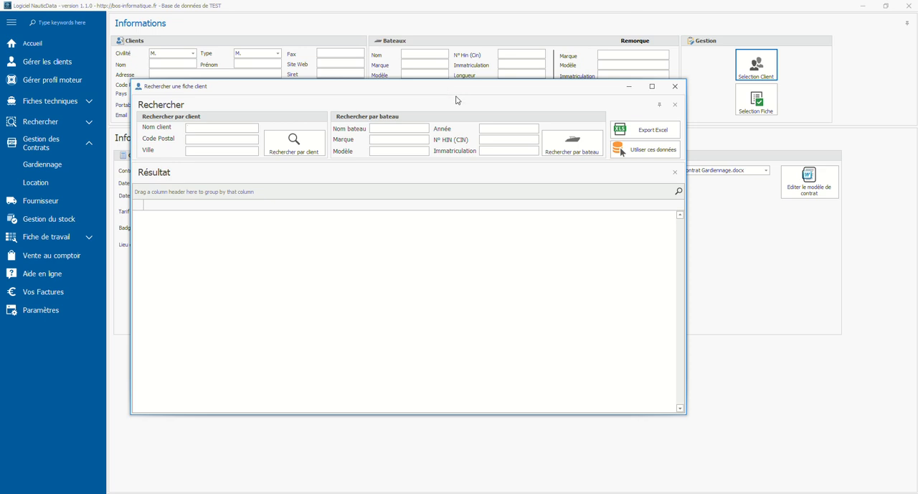
pyautogui.write('acques')
pyautogui.press('Return')
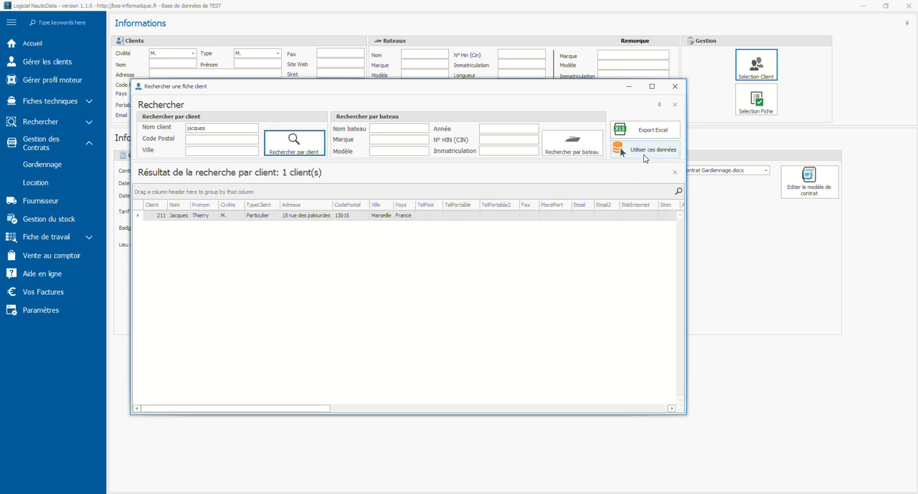
pyautogui.click(644, 155)
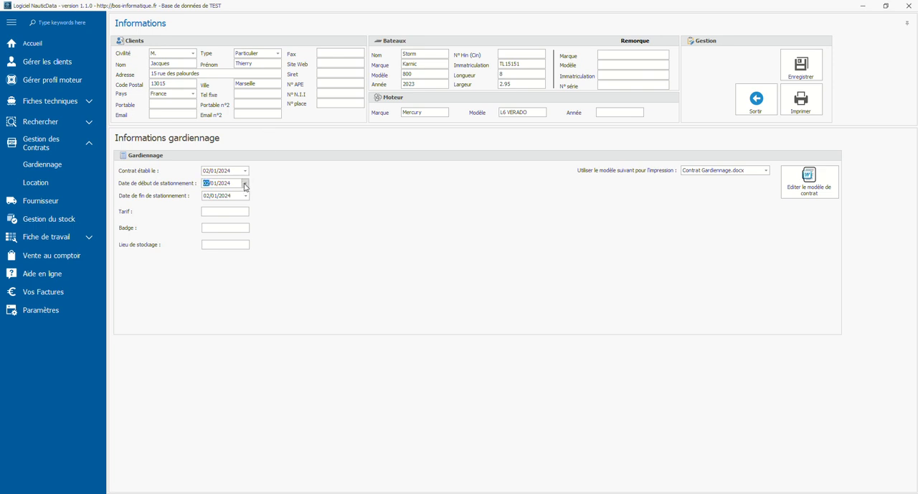
# Keep 02/01/2024 as the parking start date and set the parking end date to 02/04/2024.
pyautogui.click(244, 185)
pyautogui.click(244, 185)
pyautogui.click(246, 196)
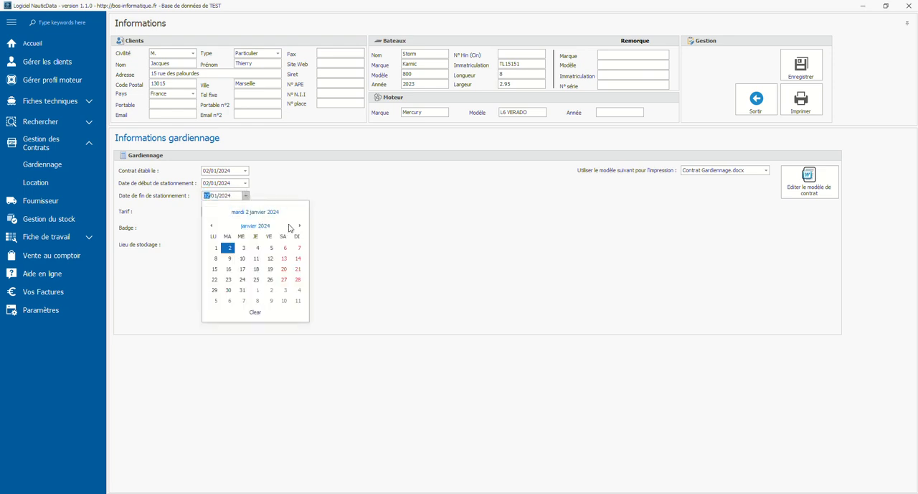
pyautogui.click(300, 225)
pyautogui.click(299, 225)
pyautogui.click(299, 225)
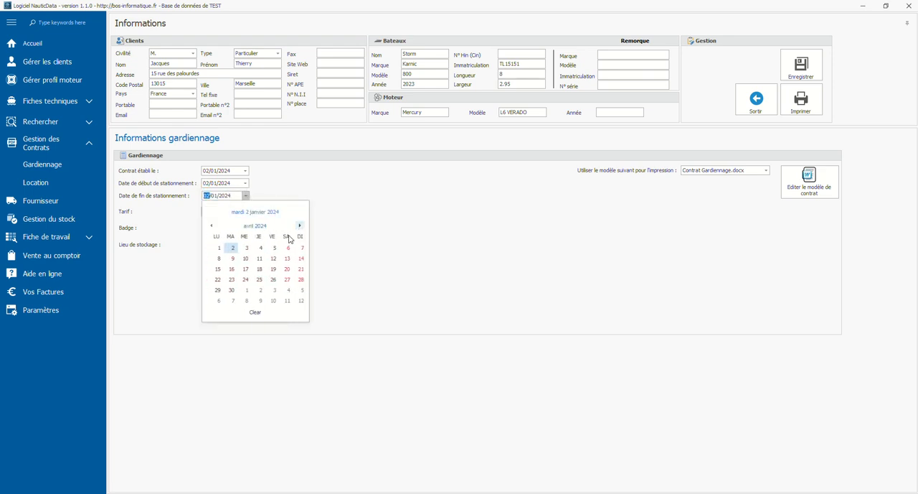
pyautogui.click(233, 247)
pyautogui.click(238, 211)
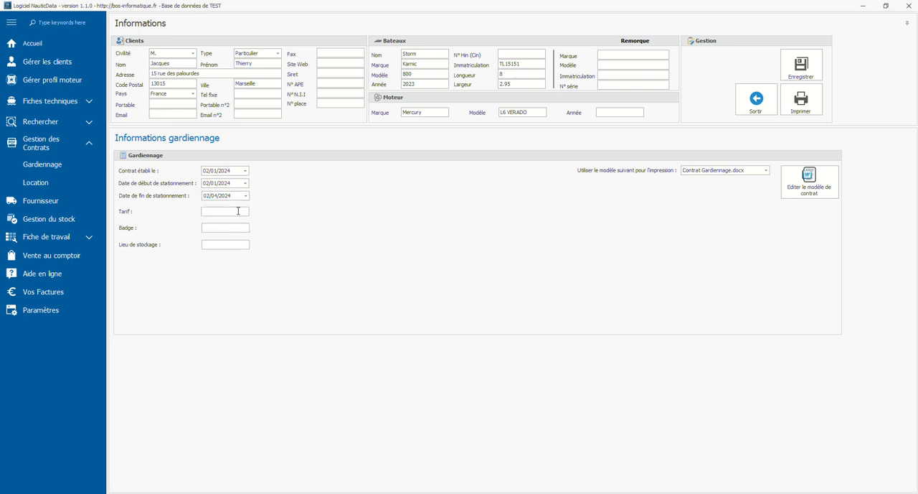
pyautogui.write('600')
pyautogui.click(245, 247)
pyautogui.write('Extérieur atelier')
# Print the contract using the Microsoft Print to PDF printer.
pyautogui.click(820, 114)
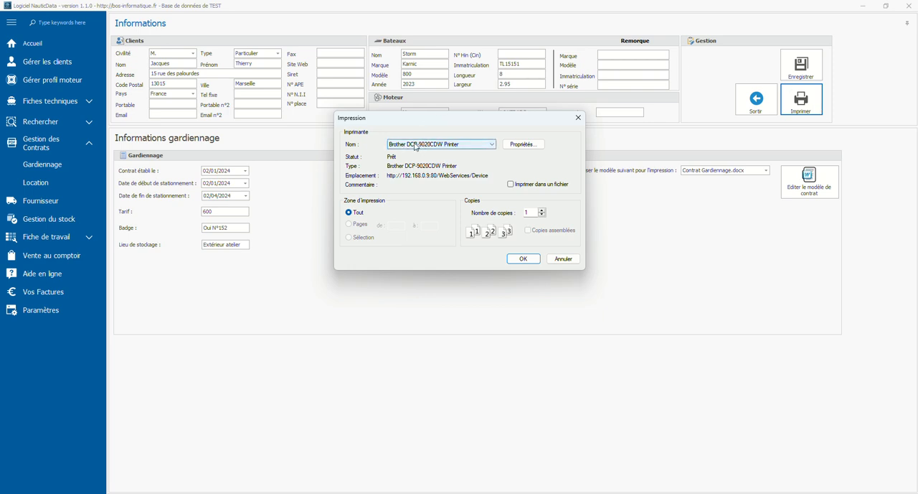
pyautogui.click(416, 147)
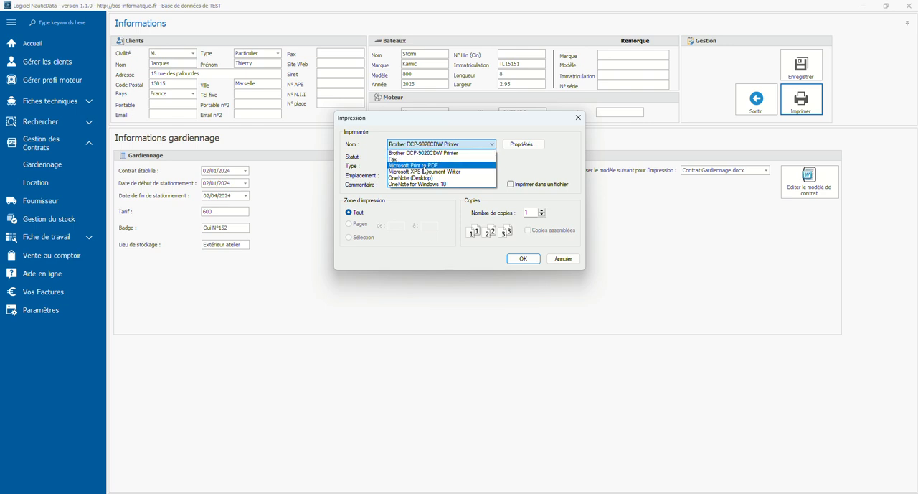
pyautogui.click(423, 167)
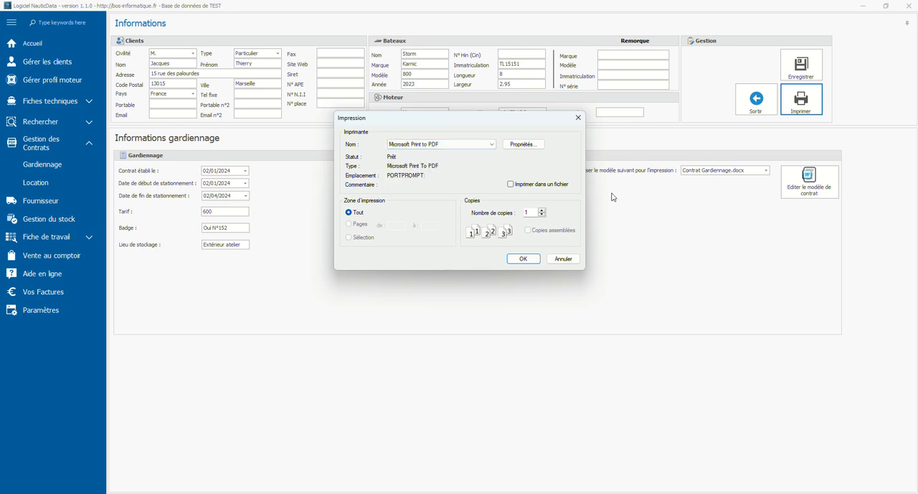
pyautogui.click(529, 261)
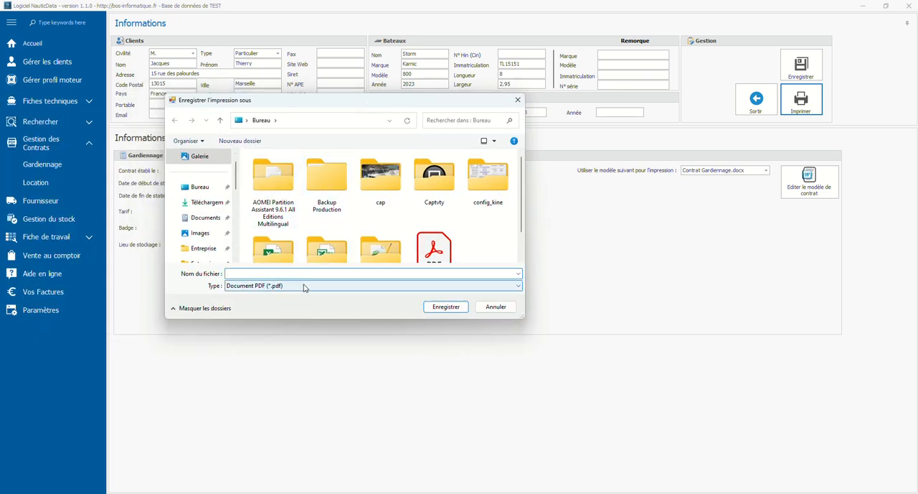
# Save the printed contract on the desktop as the PDF "test contrat gardiennage".
pyautogui.write('test cont')
pyautogui.write('rat gardiennage')
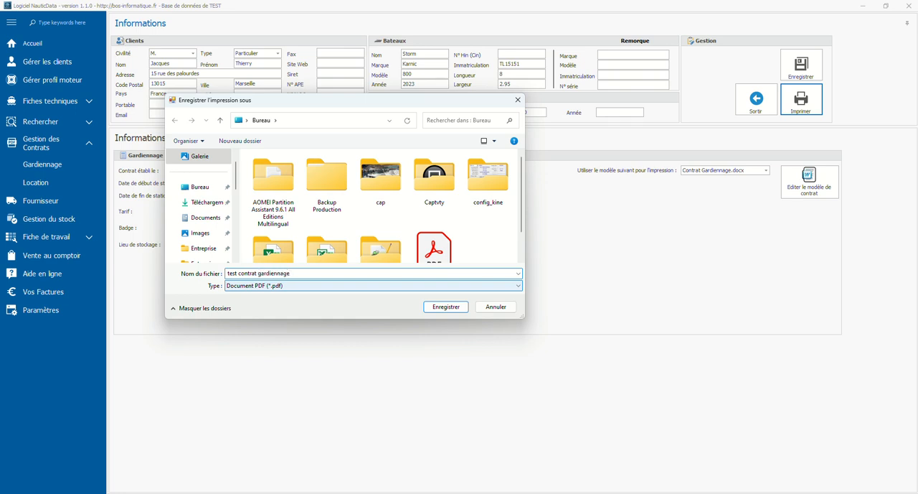
pyautogui.click(449, 308)
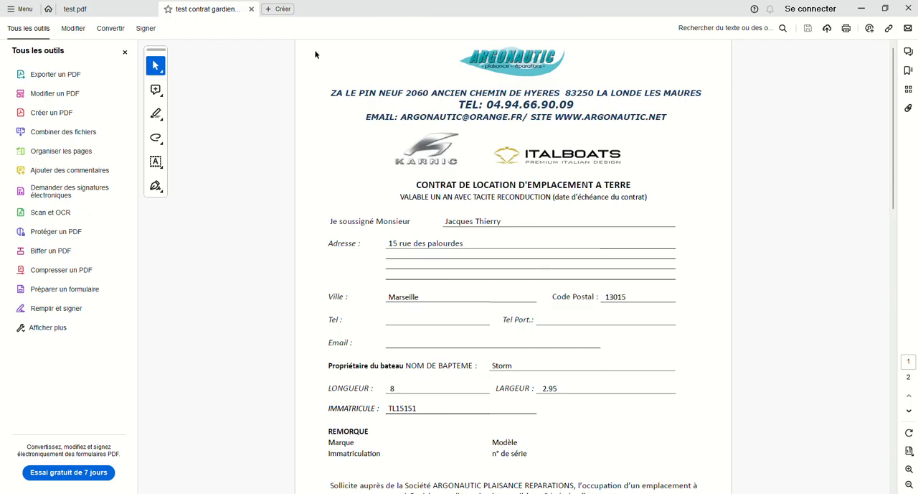
# Examine the generated PDF contract, checking the client, boat, storage location, parking dates, price and general conditions.
pyautogui.scroll(-1, 355, 137)
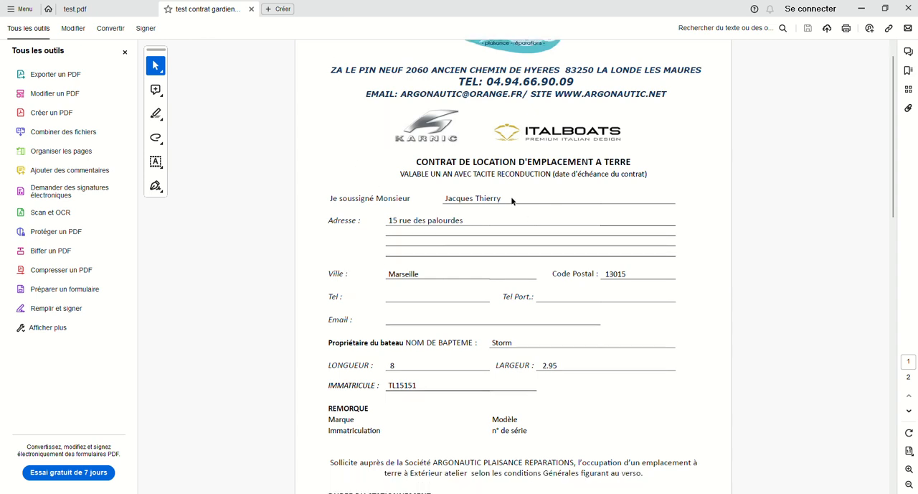
pyautogui.moveTo(452, 197); pyautogui.dragTo(518, 195)
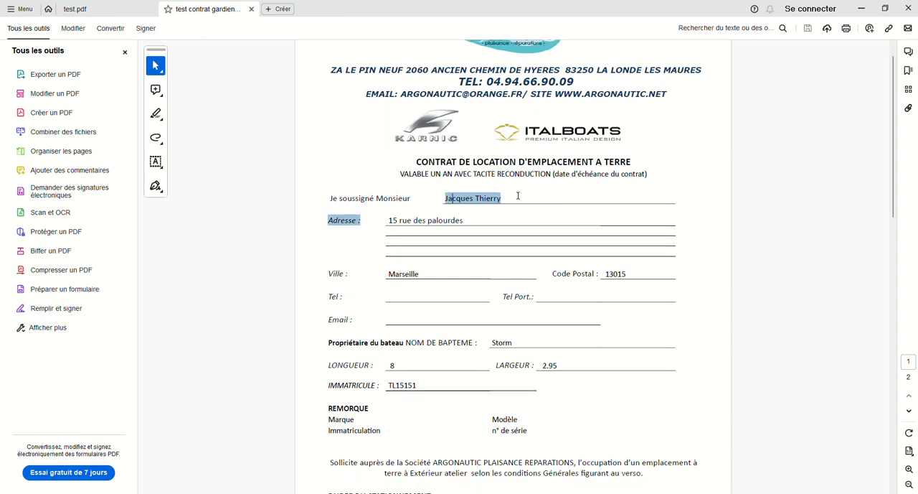
pyautogui.scroll(-1, 420, 208)
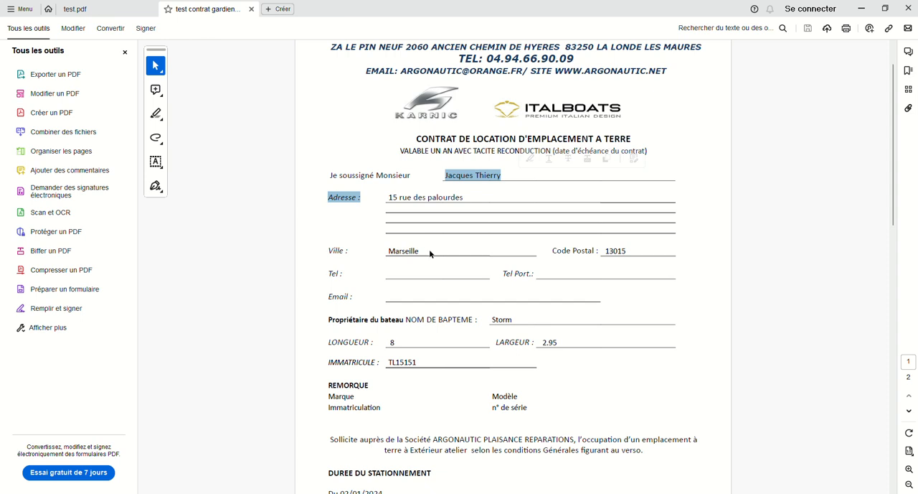
pyautogui.scroll(-5, 431, 254)
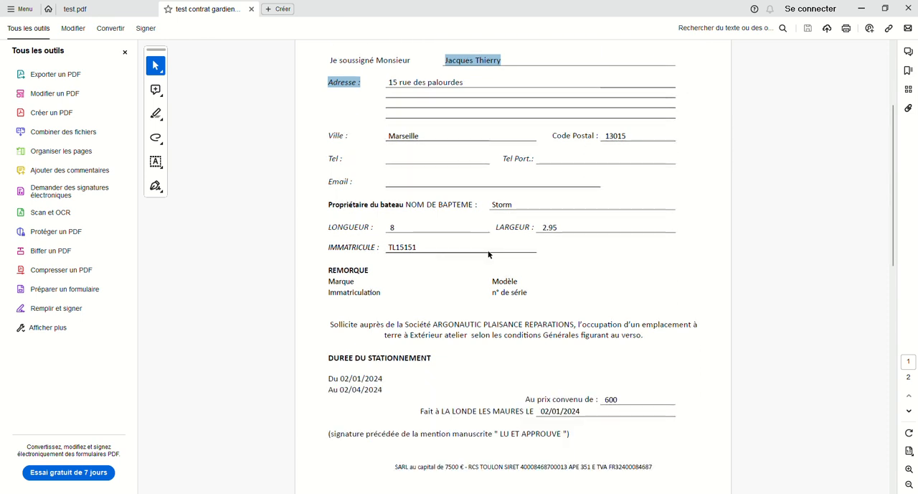
pyautogui.scroll(-6, 489, 254)
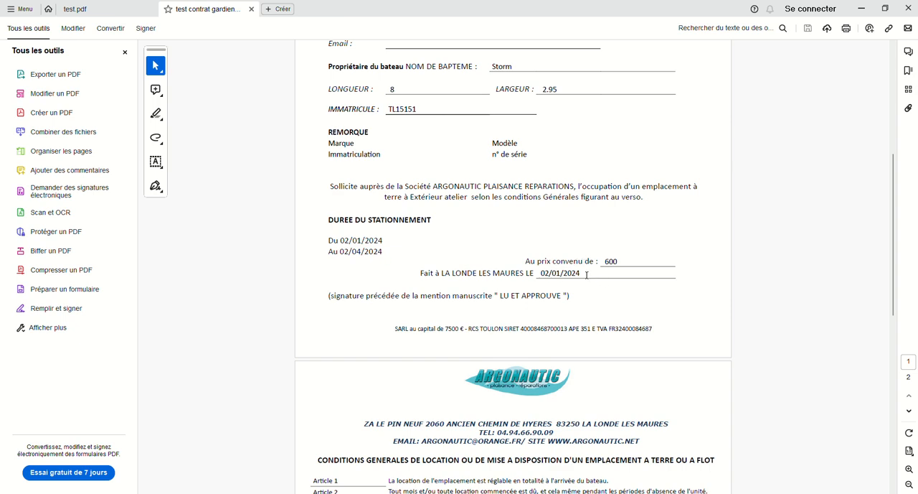
pyautogui.scroll(-6, 587, 275)
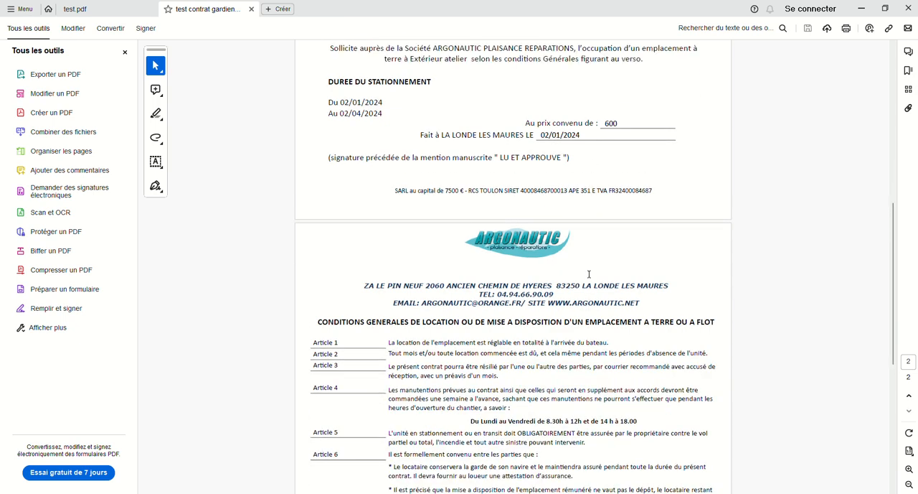
pyautogui.scroll(15, 589, 274)
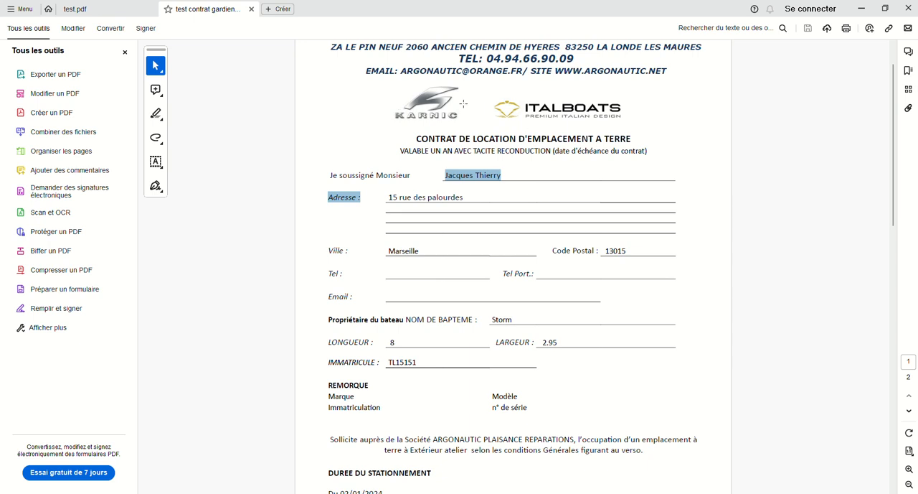
pyautogui.scroll(-10, 459, 106)
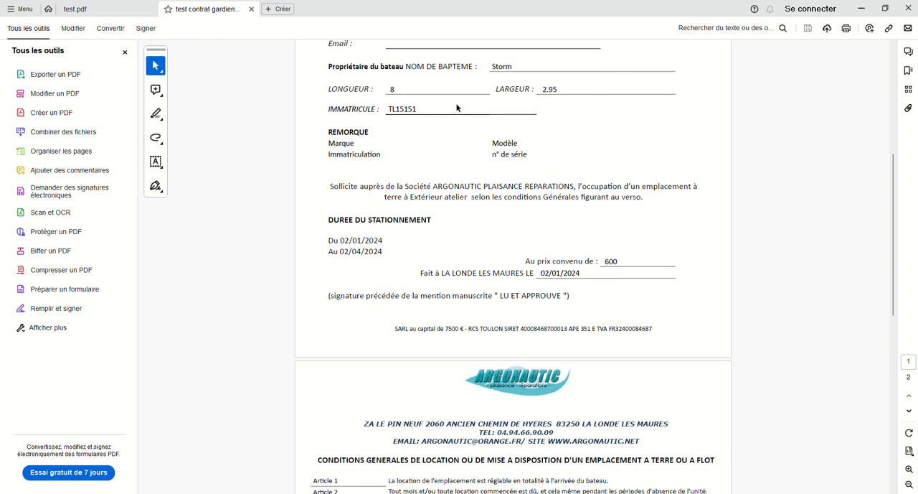
pyautogui.scroll(-1, 459, 108)
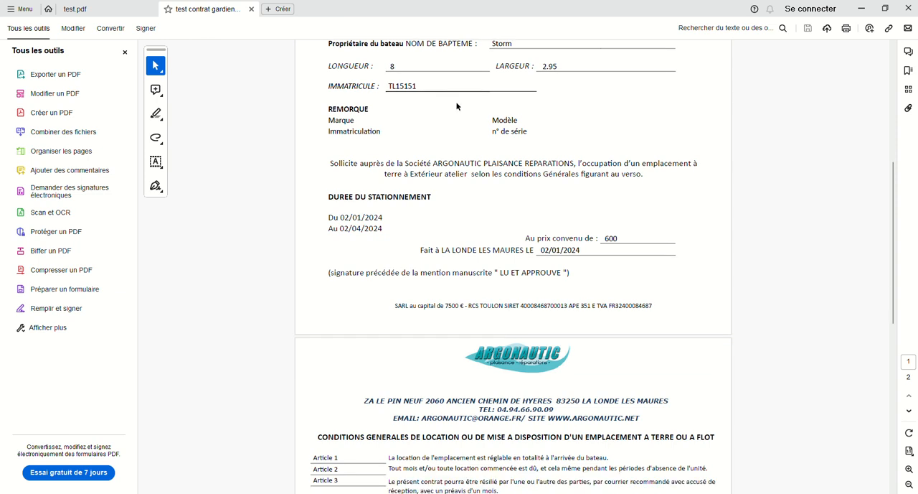
pyautogui.scroll(9, 458, 106)
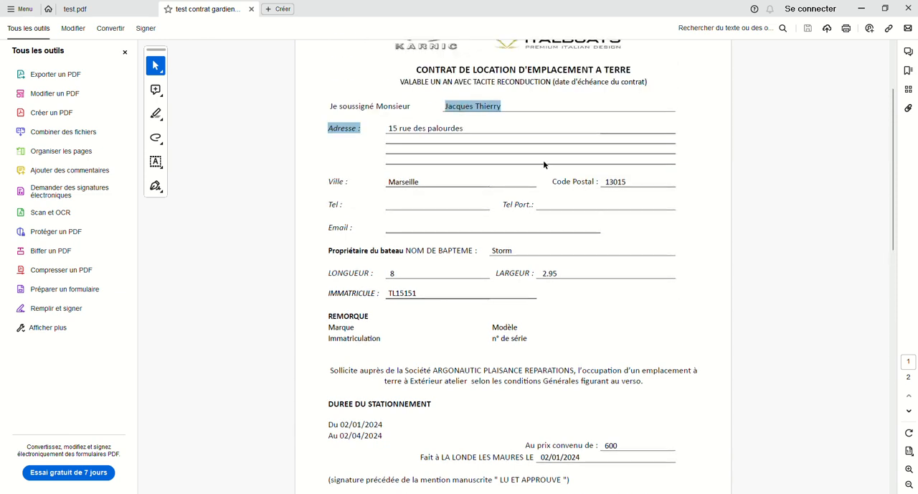
pyautogui.scroll(5, 544, 164)
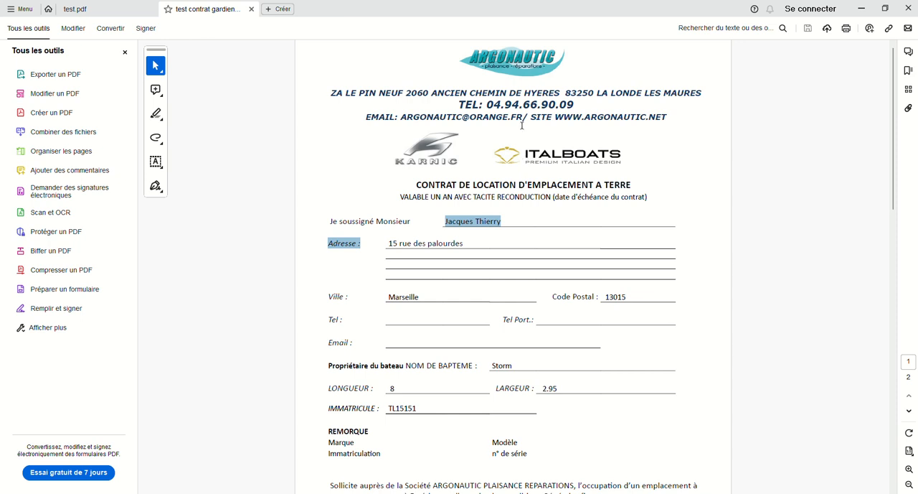